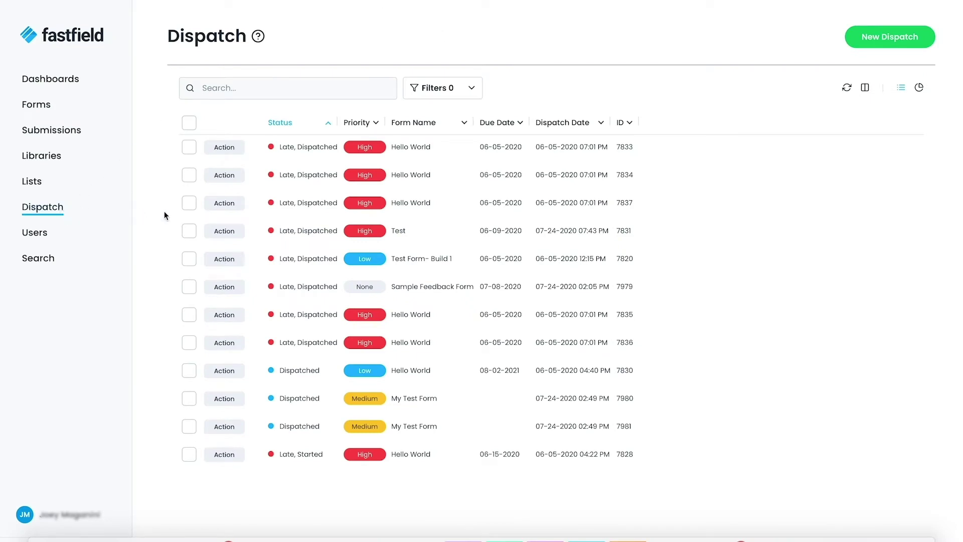
Step: Create a new Standard Dispatch from the New Dispatch menu
left_click(891, 45)
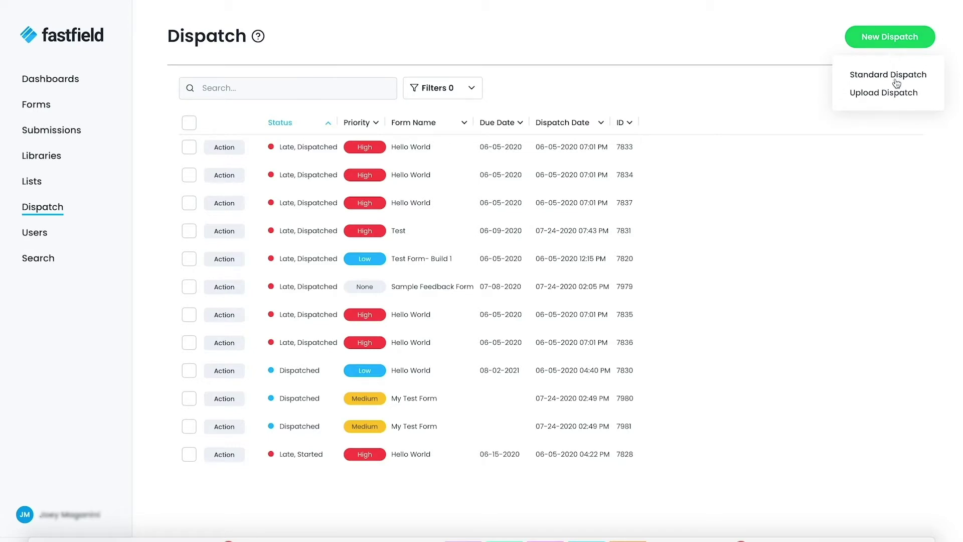
left_click(897, 75)
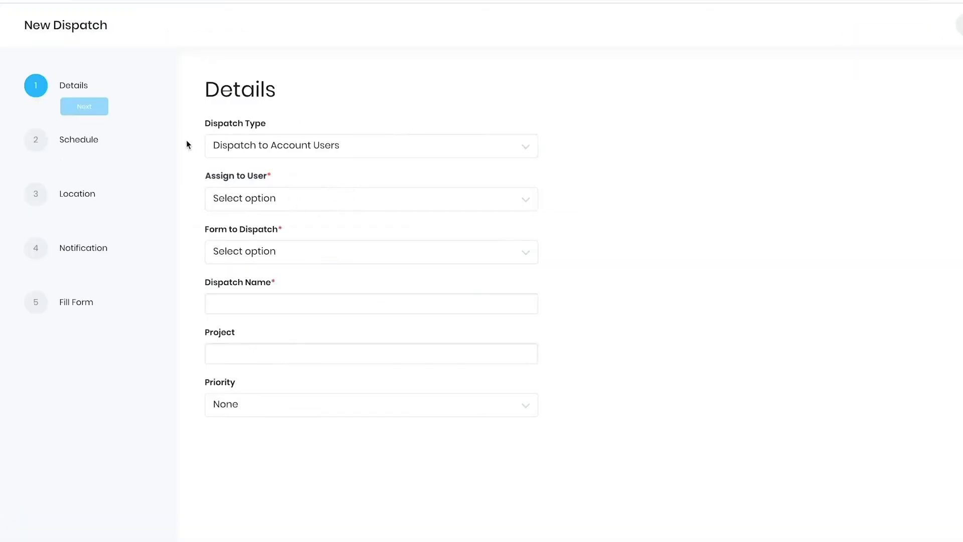
Step: Assign the user, choose form All Fields Test 2.0 Copy, enter name and project, set Medium priority
left_click(386, 197)
left_click(344, 230)
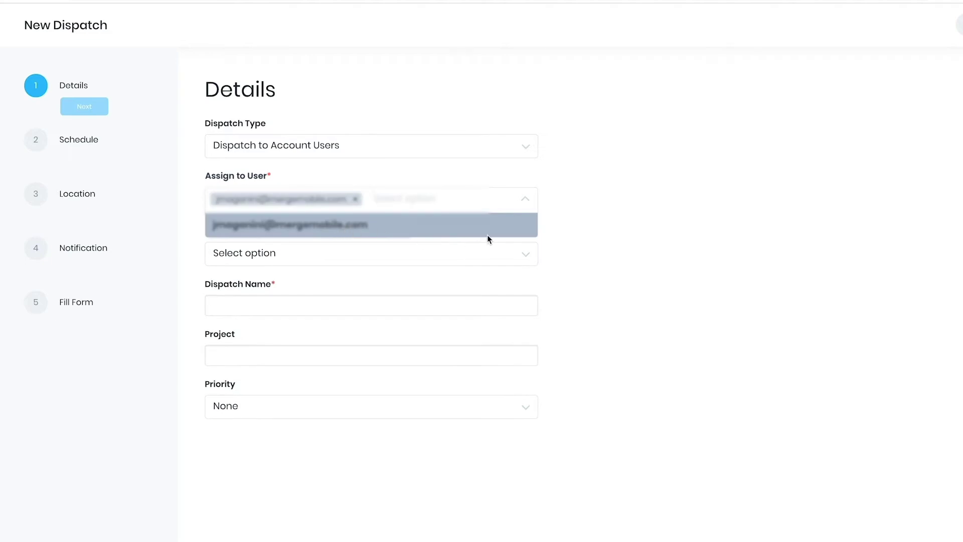
left_click(680, 208)
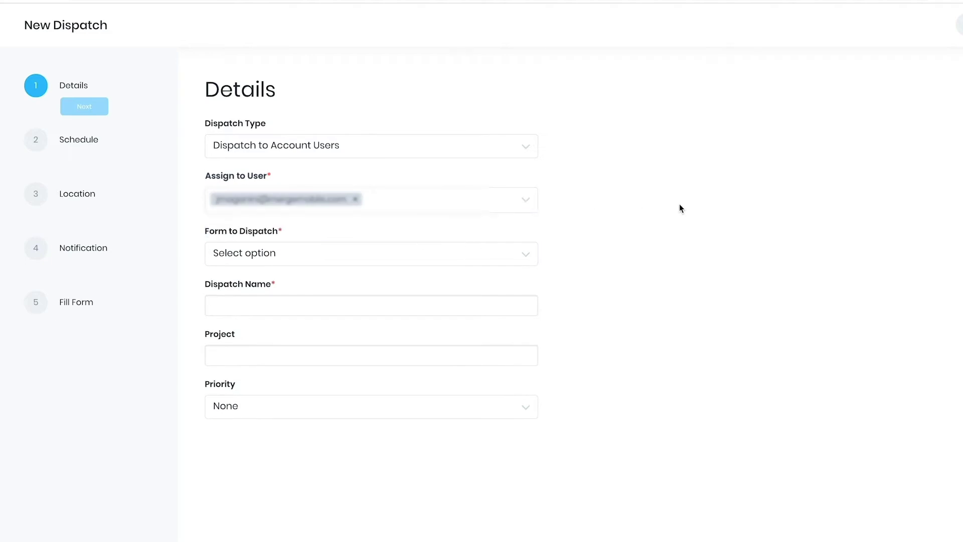
left_click(376, 256)
left_click(356, 276)
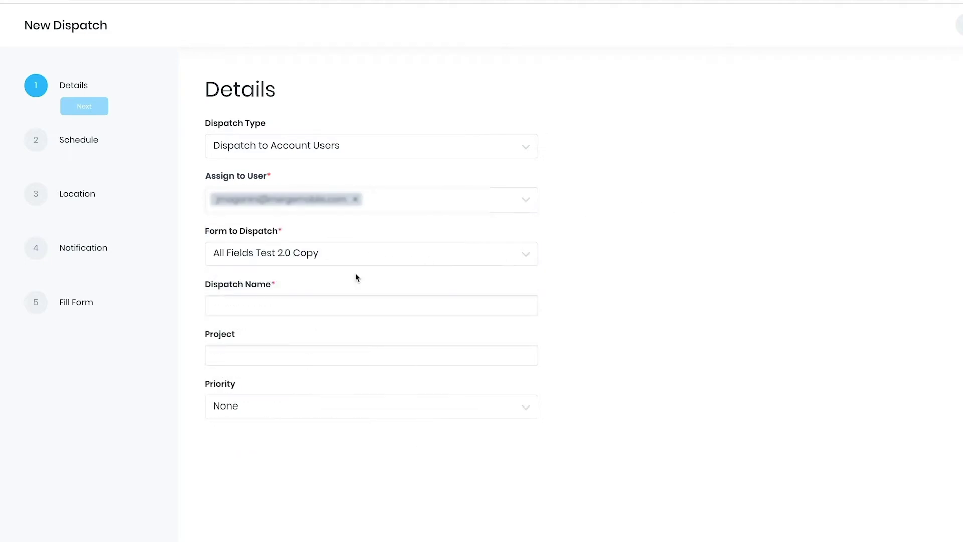
left_click(369, 304)
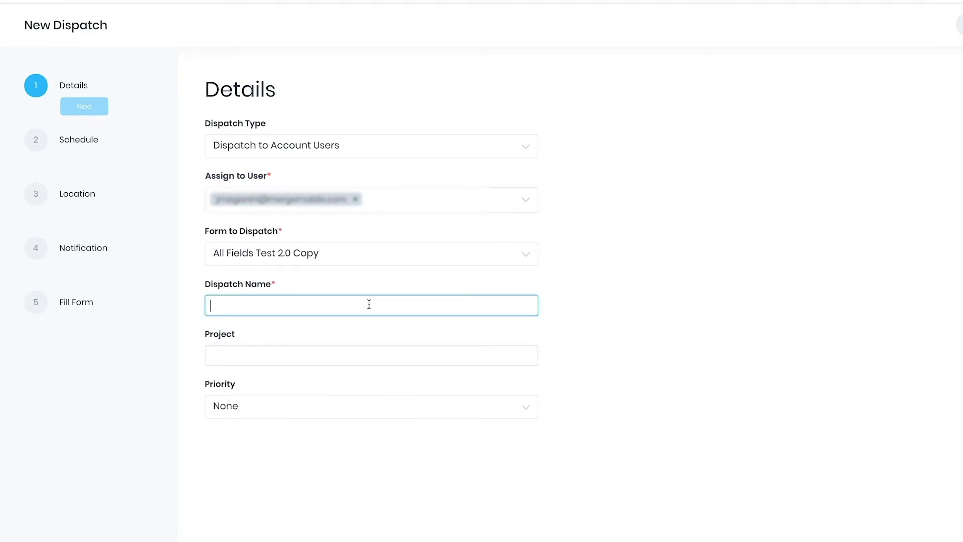
type("test")
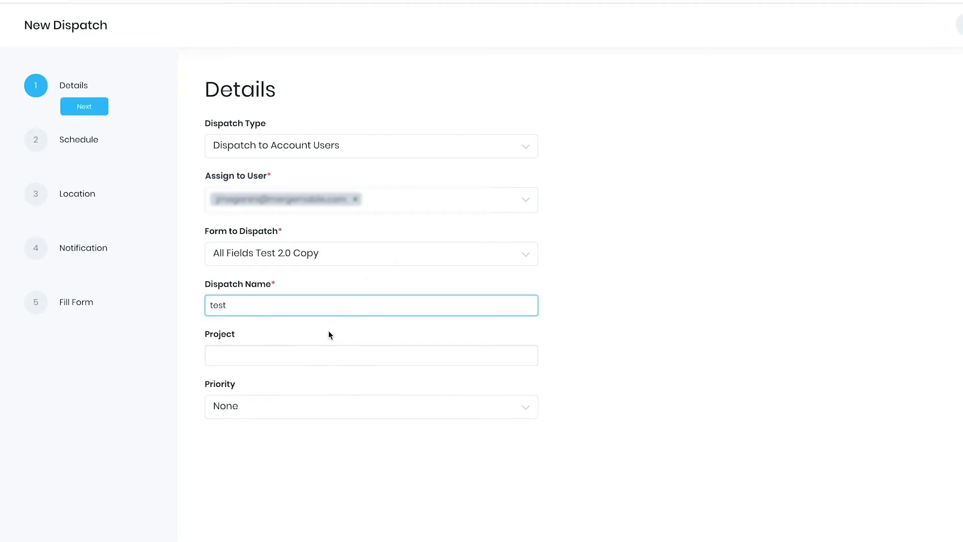
left_click(306, 359)
type("test")
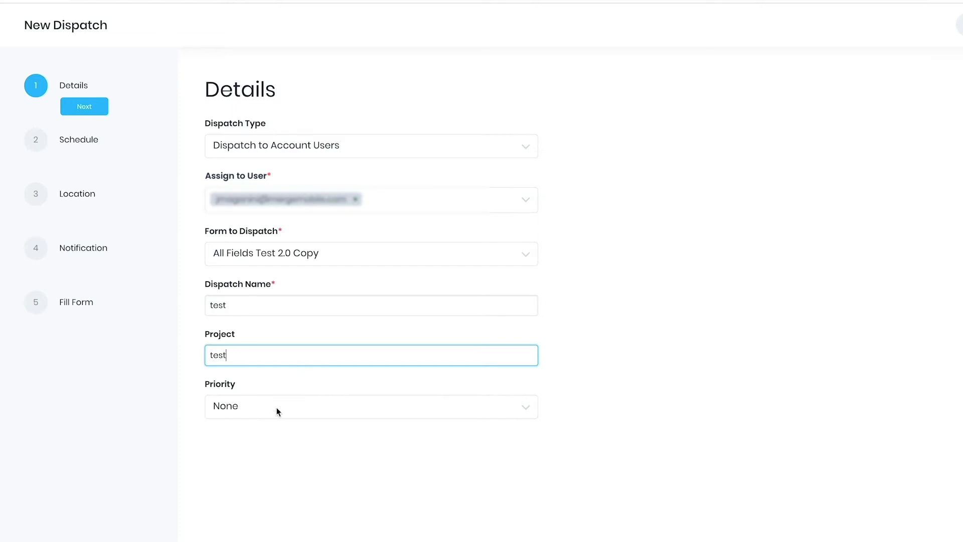
left_click(276, 407)
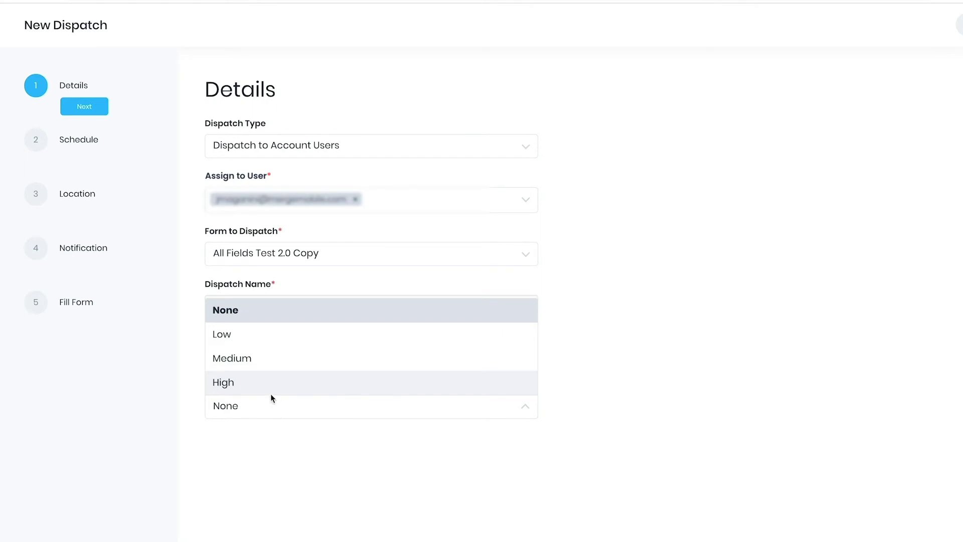
left_click(273, 361)
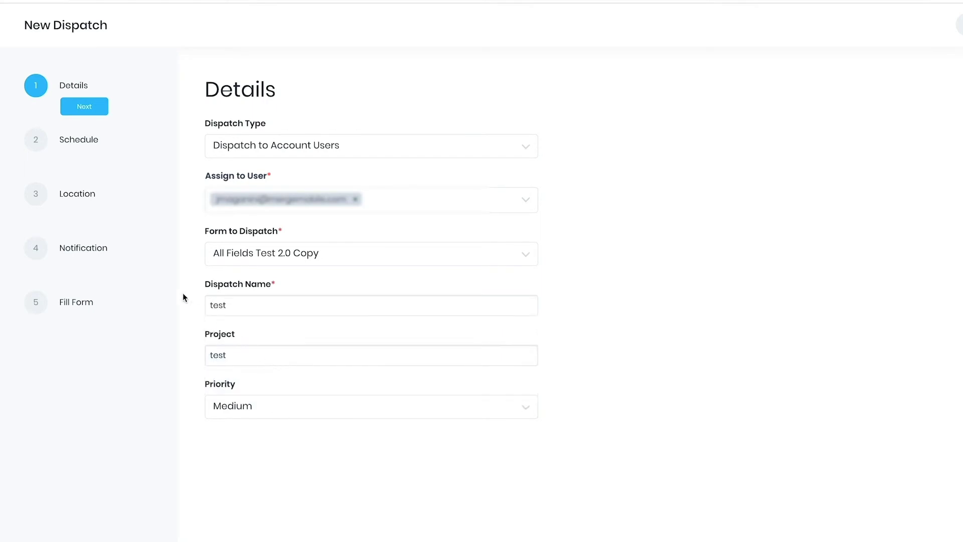
Step: Set the due date to 08-14-2020 on the schedule step and advance to Location
left_click(91, 111)
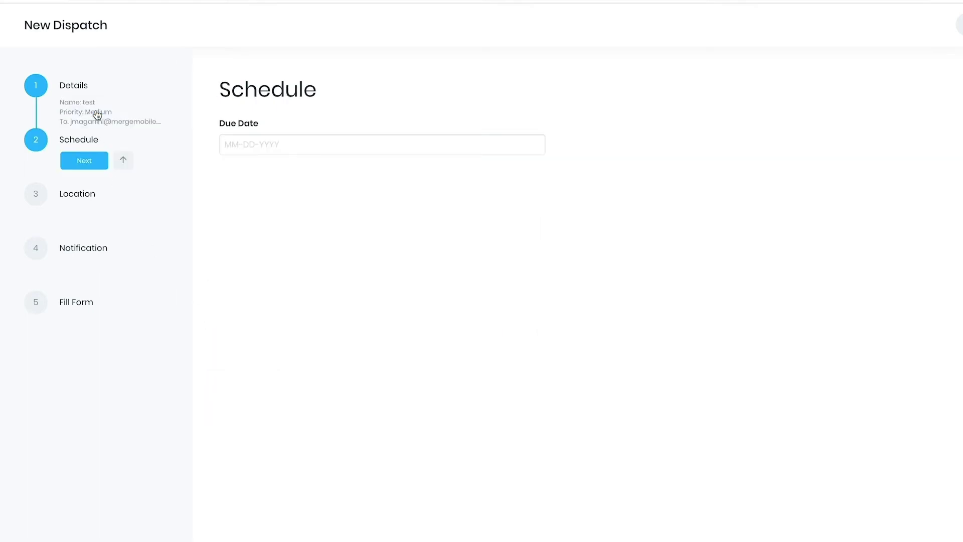
left_click(251, 144)
left_click(338, 256)
left_click(85, 166)
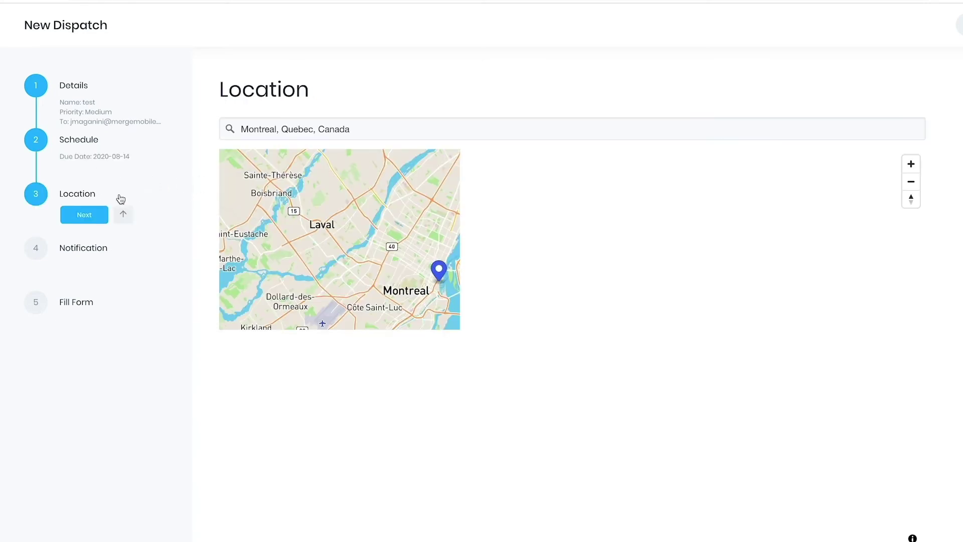
Step: On the notification step, title the email 'sample' and start the body text 'sample text'
left_click(92, 217)
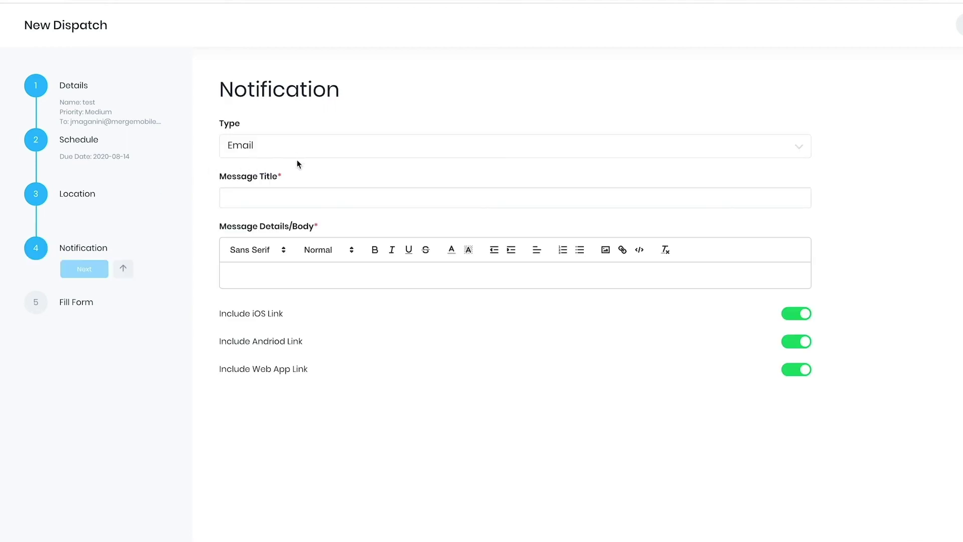
left_click(291, 200)
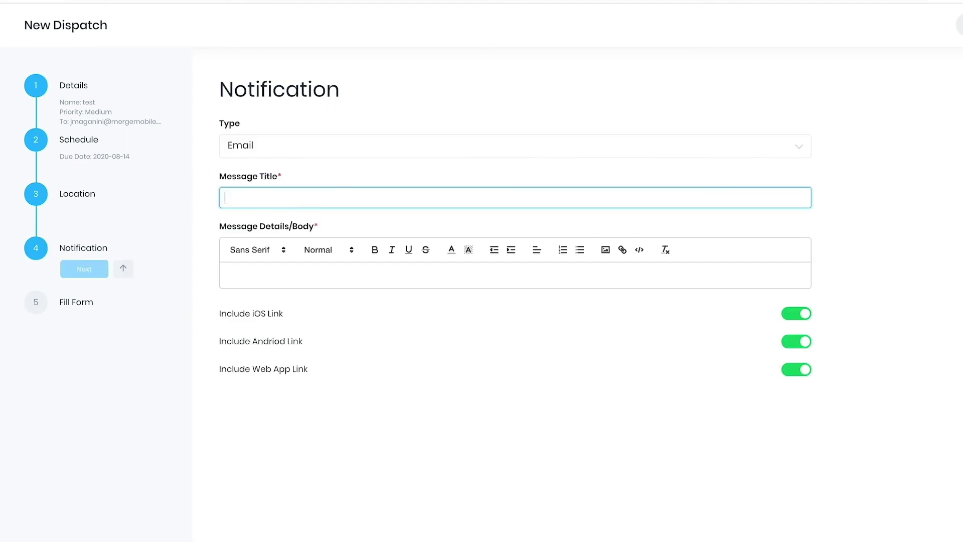
type("sample")
key("Tab")
key("Tab")
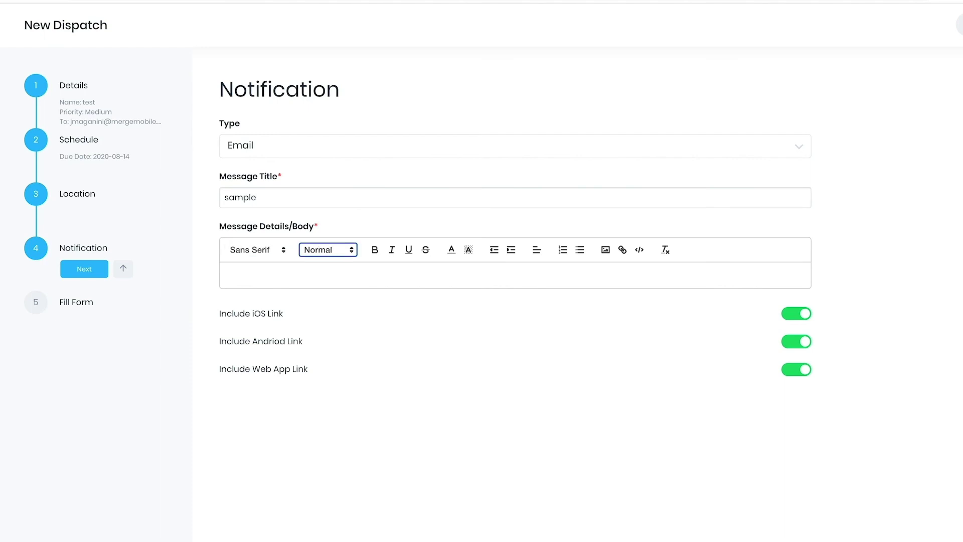
left_click(265, 274)
type("sample text")
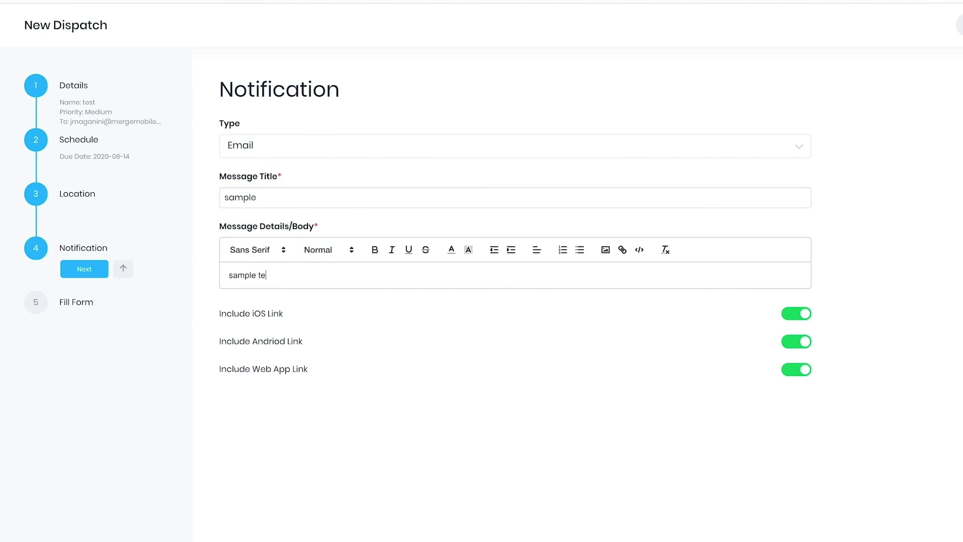